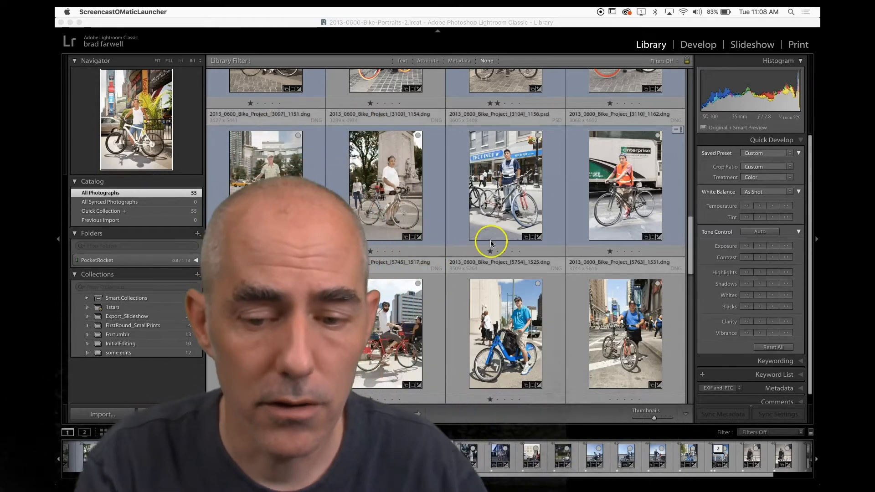
Scroll through the grid to the yellow-shirt cyclist photo and open it in loupe view.
scroll(530, 178, up, 5)
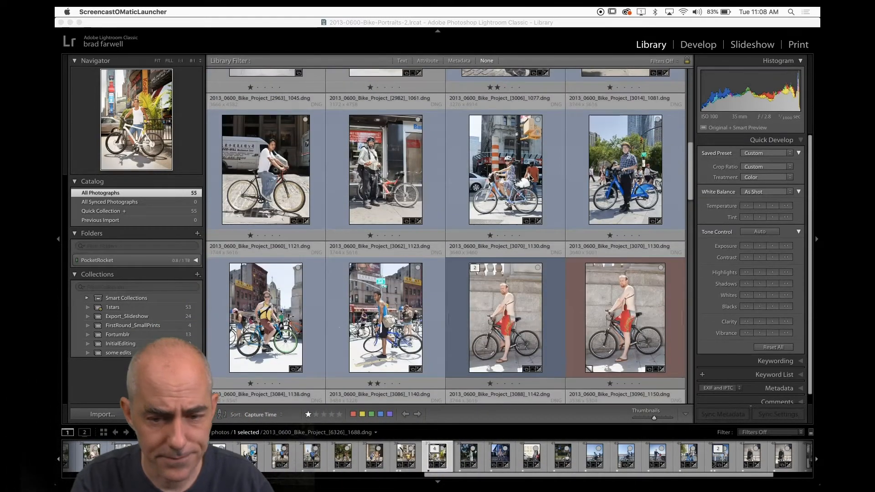
scroll(530, 178, down, 3)
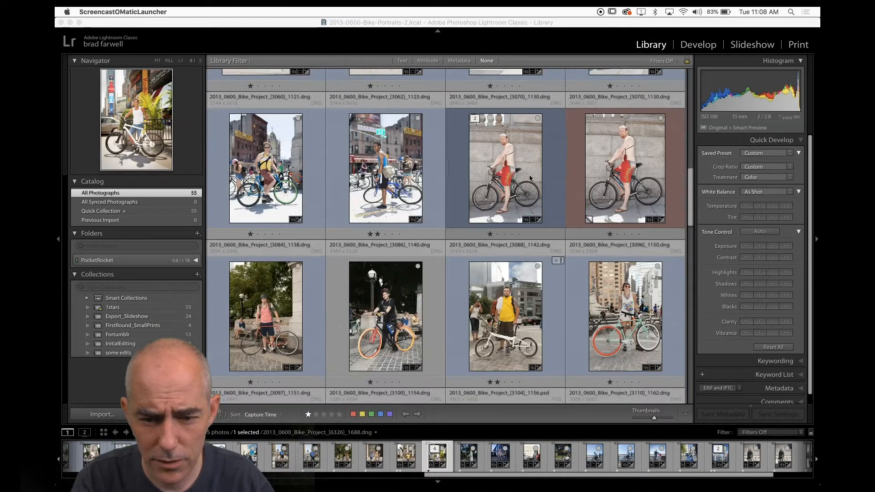
scroll(530, 177, down, 3)
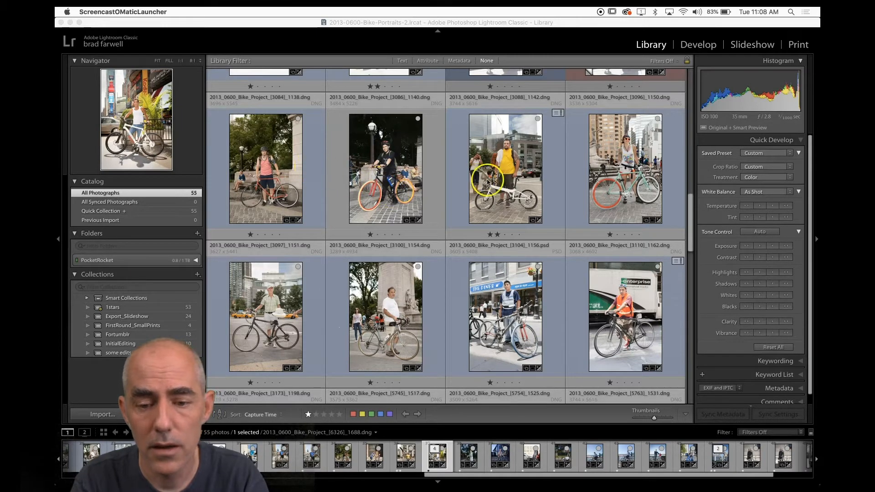
click(505, 165)
double_click(505, 165)
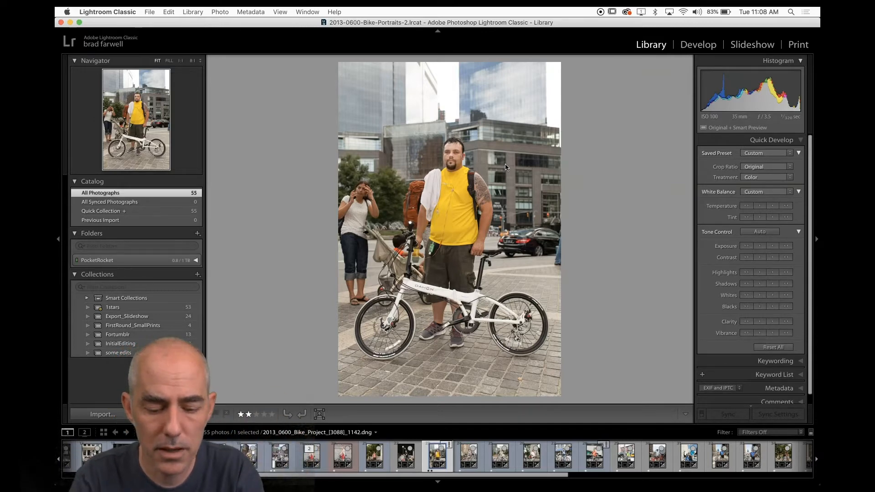
Return to grid view, create a virtual copy of the yellow-shirt cyclist photo and select the copy.
key(g)
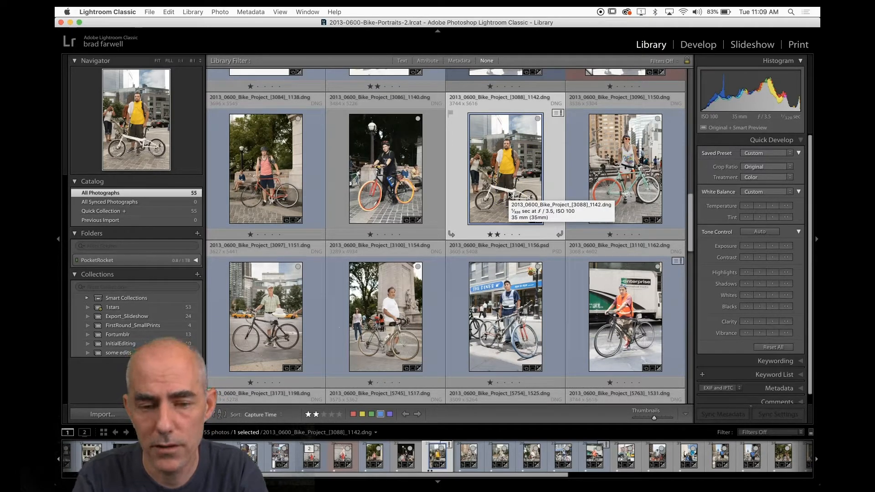
key(super+apostrophe)
click(593, 157)
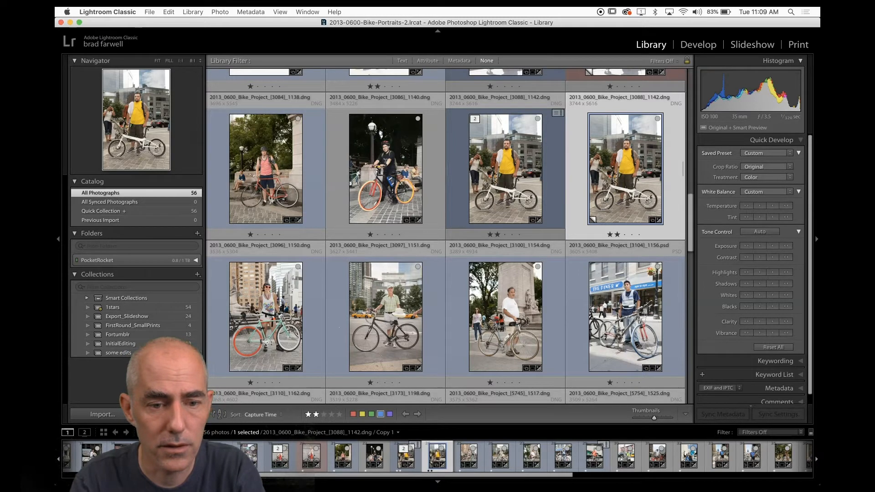
Create a second virtual copy of the photo through the Create Virtual Copy command.
click(220, 12)
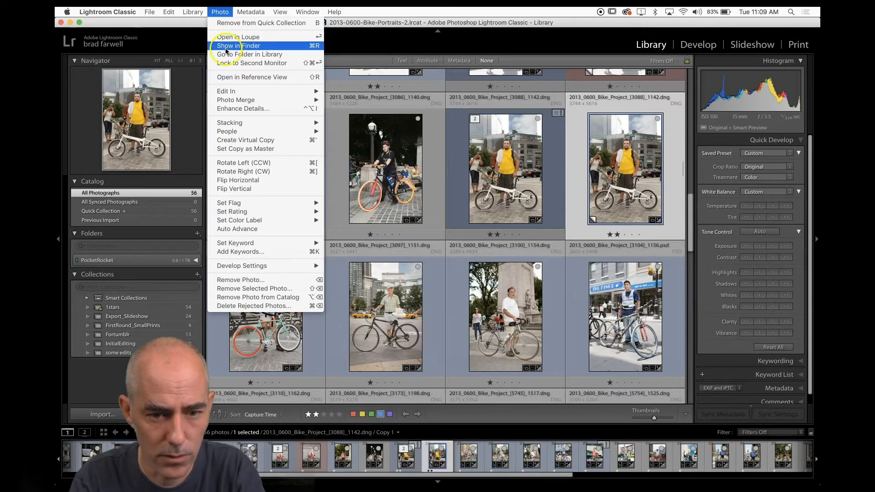
click(236, 141)
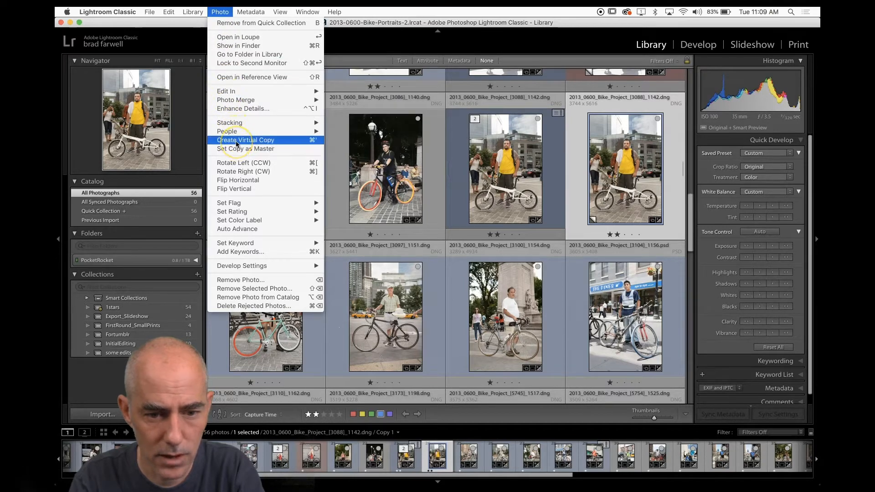
click(236, 142)
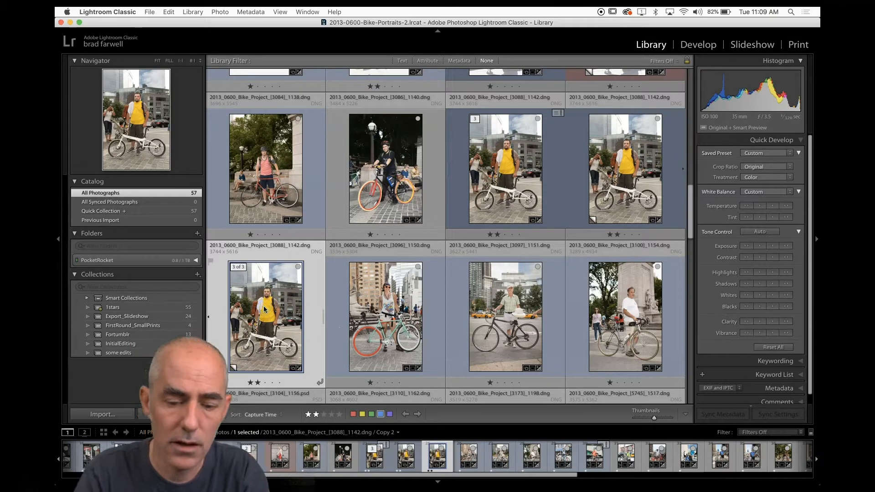
Remove the selected second virtual copy from the catalog.
key(Delete)
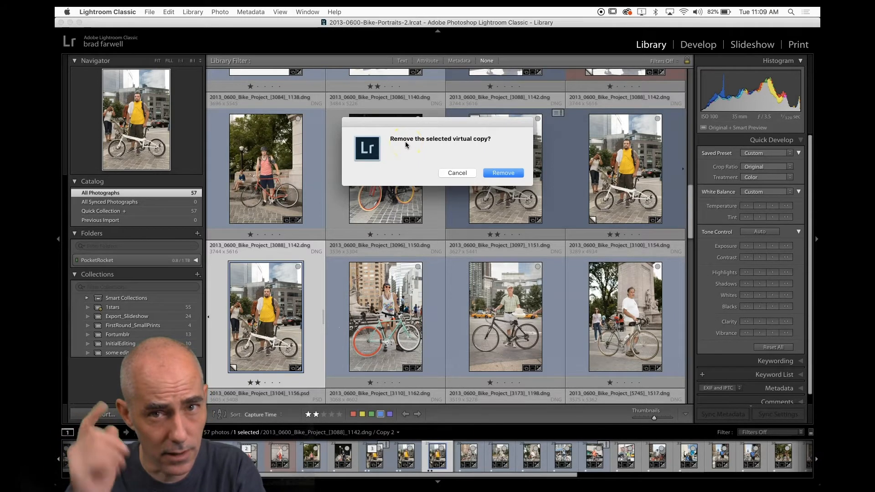
click(499, 174)
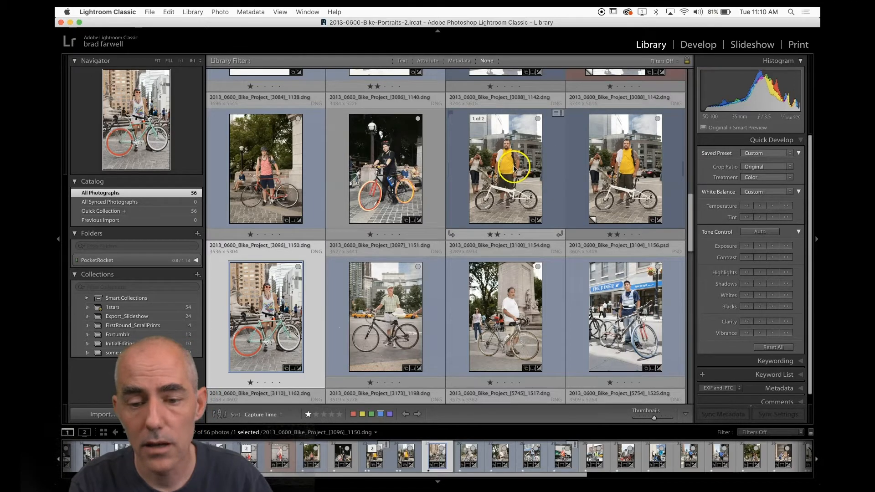
Open the first virtual copy in the Crop tool, unlock the aspect ratio, and trim its top and bottom edges.
click(627, 159)
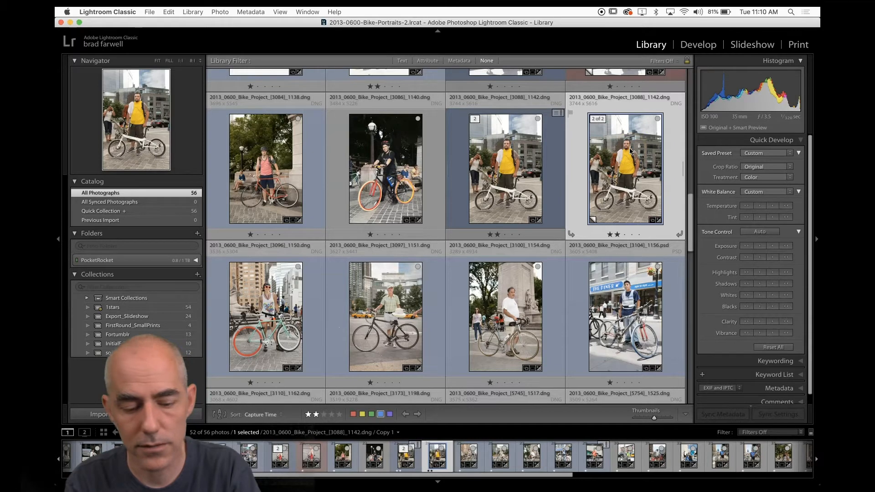
mouse_move(630, 152)
key(r)
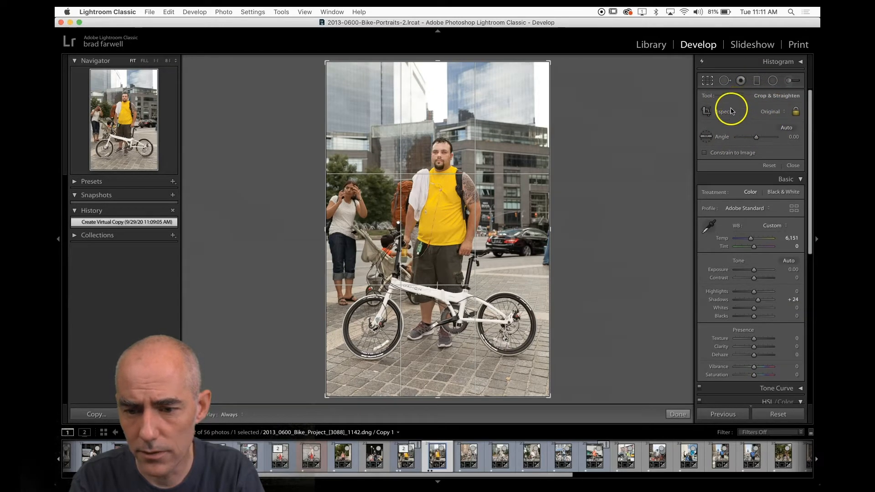
click(796, 112)
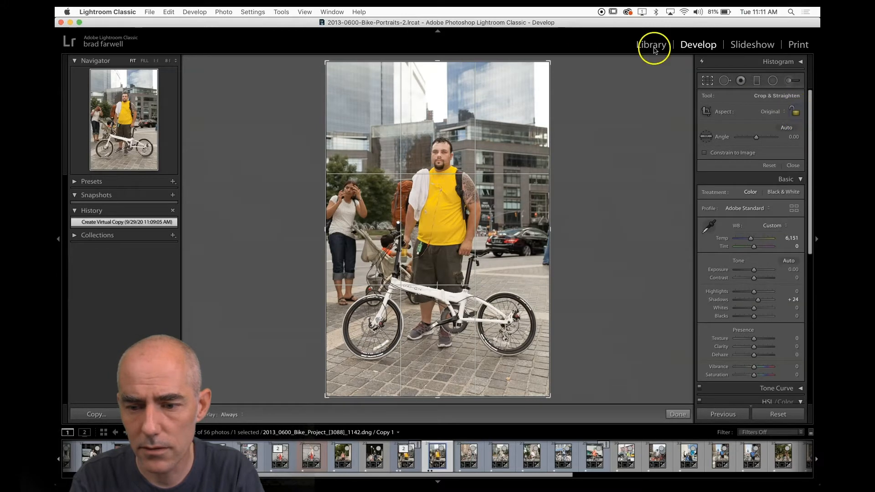
drag(438, 61, 438, 77)
drag(438, 381, 435, 375)
key(Return)
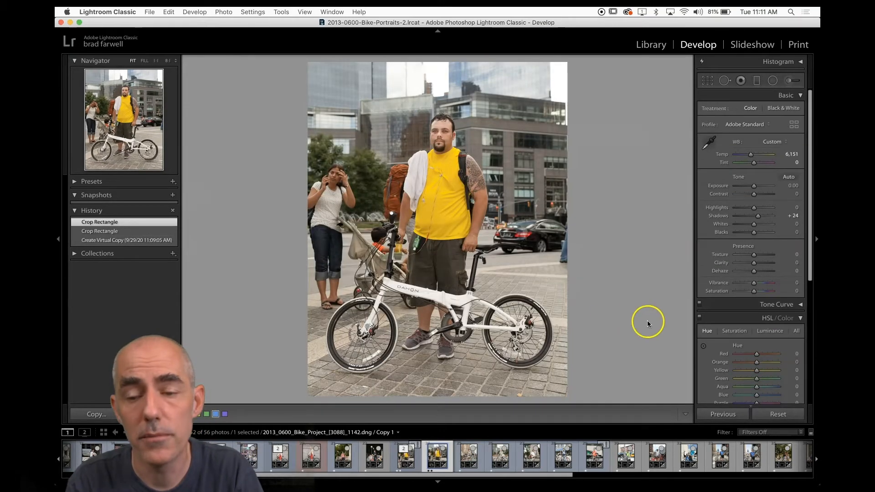
Re-crop the virtual copy with the 4 x 5 / 8 x 10 aspect ratio and reposition the crop.
key(r)
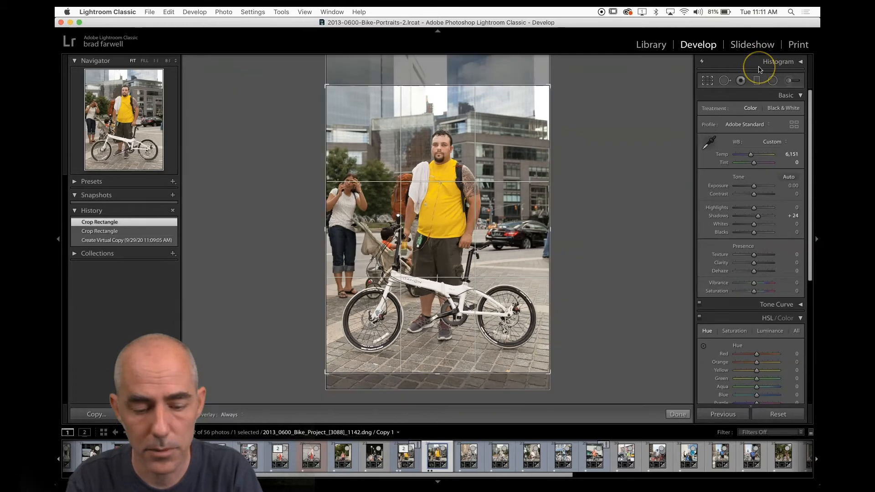
click(770, 110)
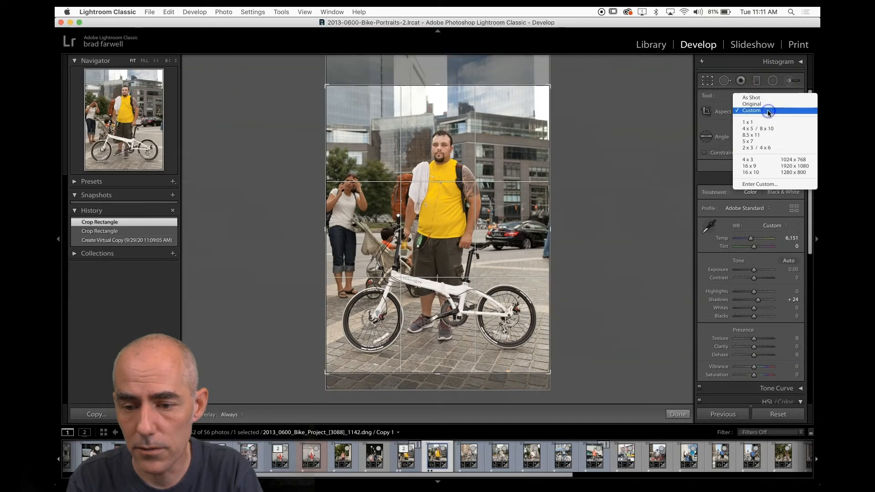
click(770, 111)
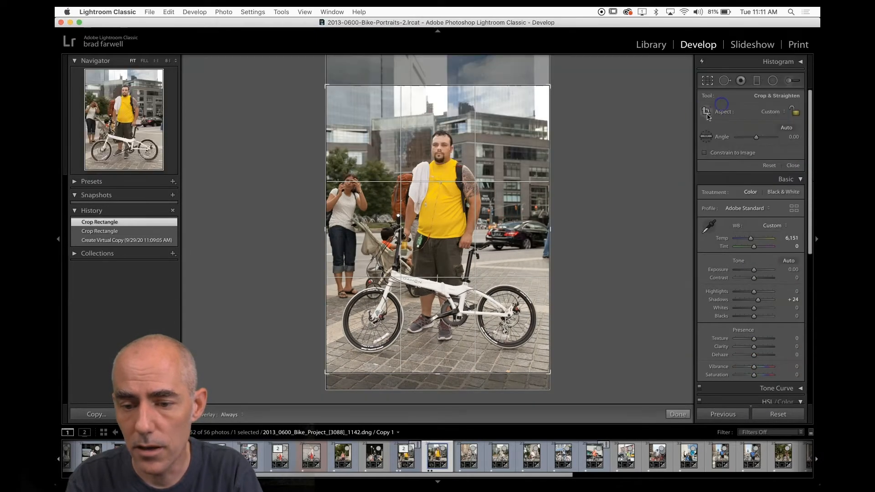
click(770, 114)
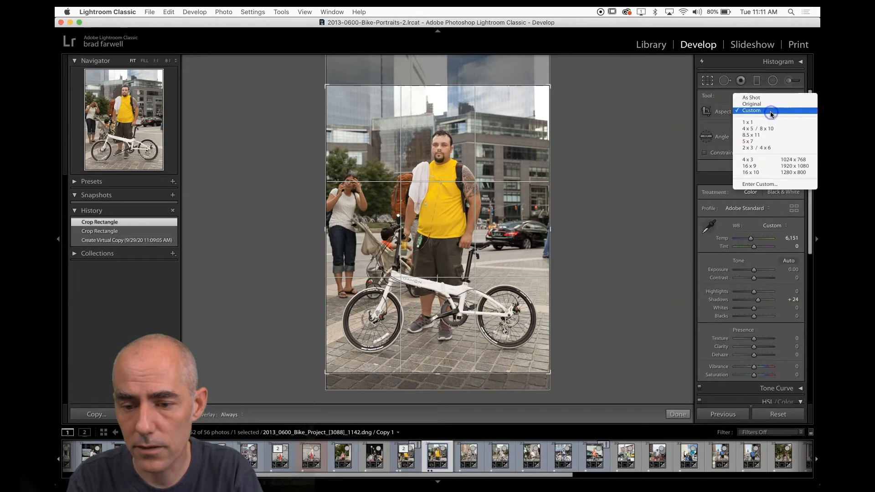
click(769, 128)
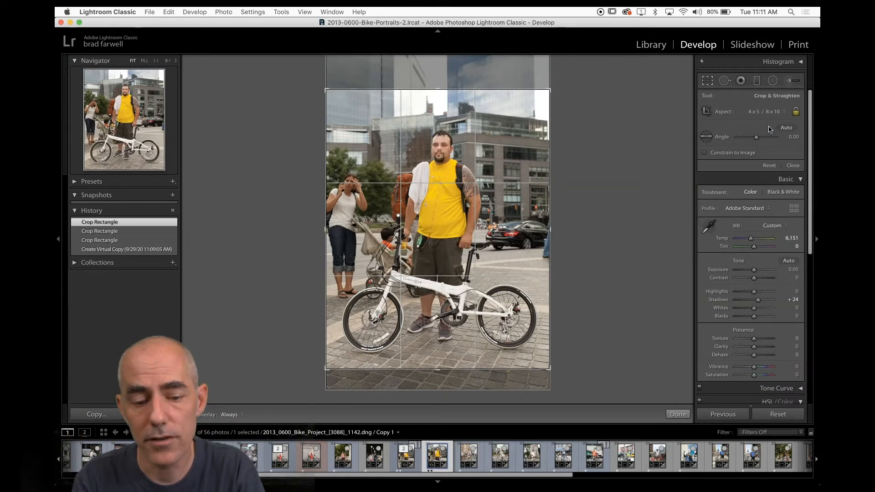
drag(468, 205, 467, 201)
key(Return)
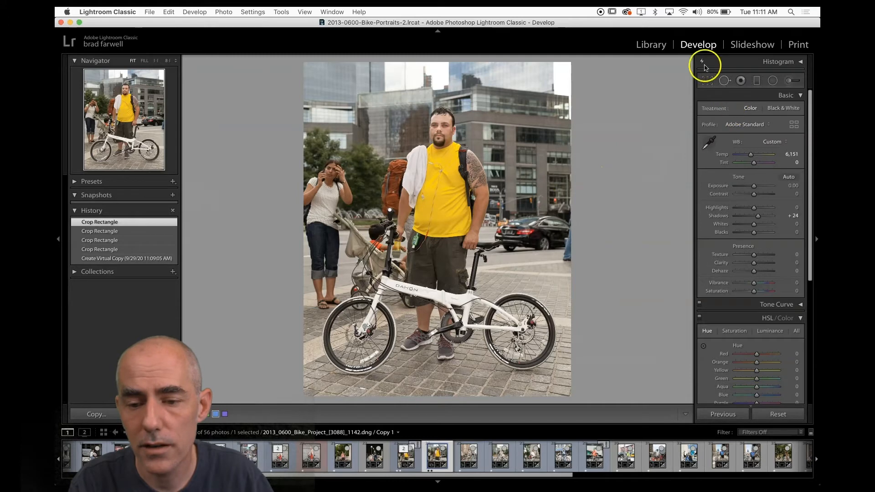
Back in the Library, set the virtual copy's Quick Develop treatment to Black & White.
click(650, 46)
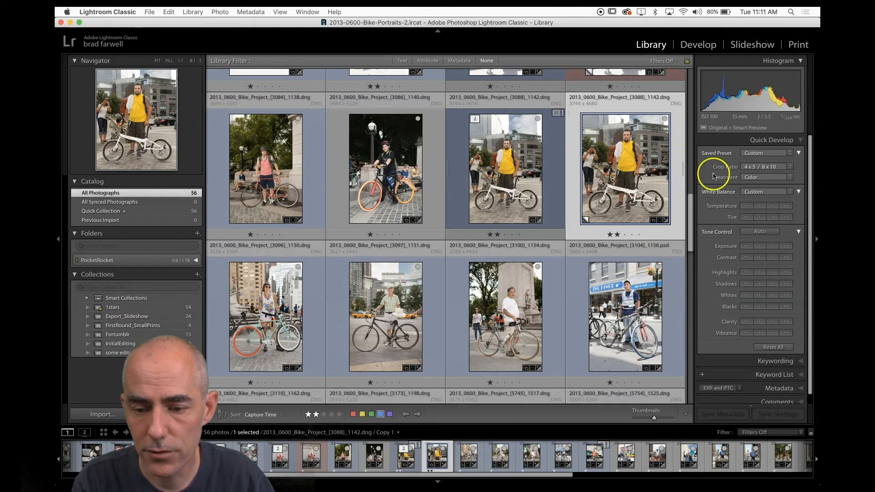
click(750, 177)
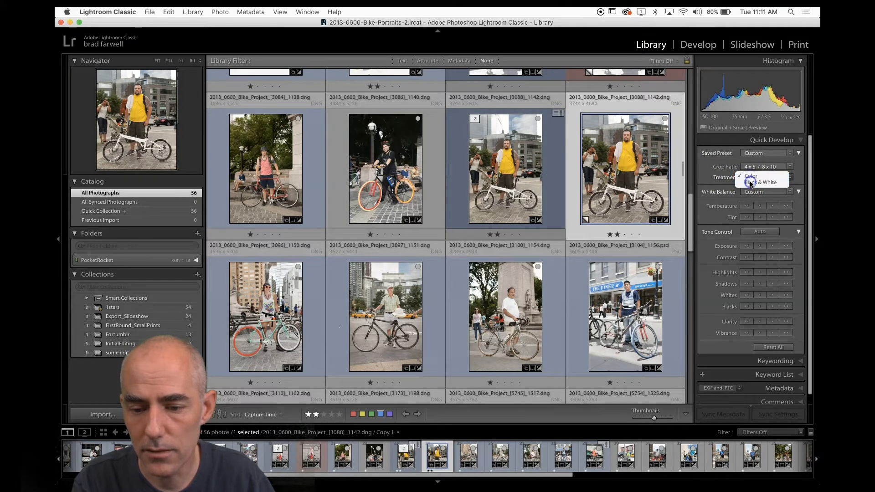
click(752, 182)
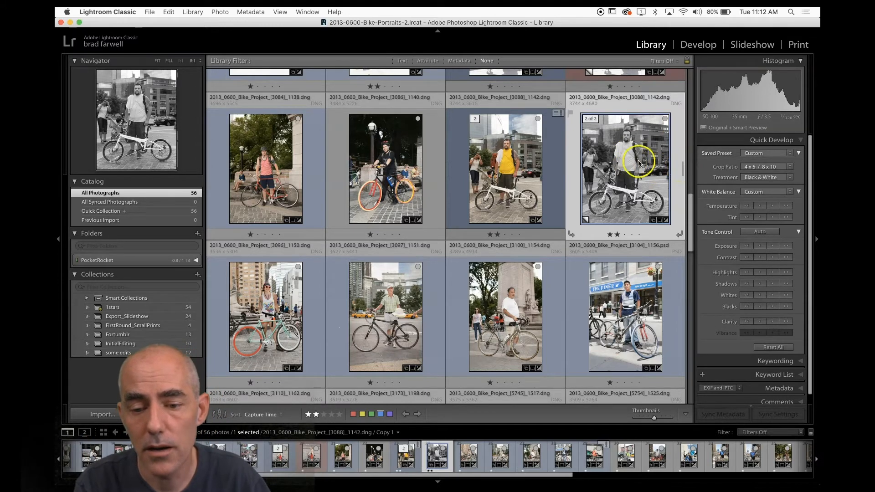
Compare the color original with its black-and-white virtual copy in the grid.
super+click(499, 153)
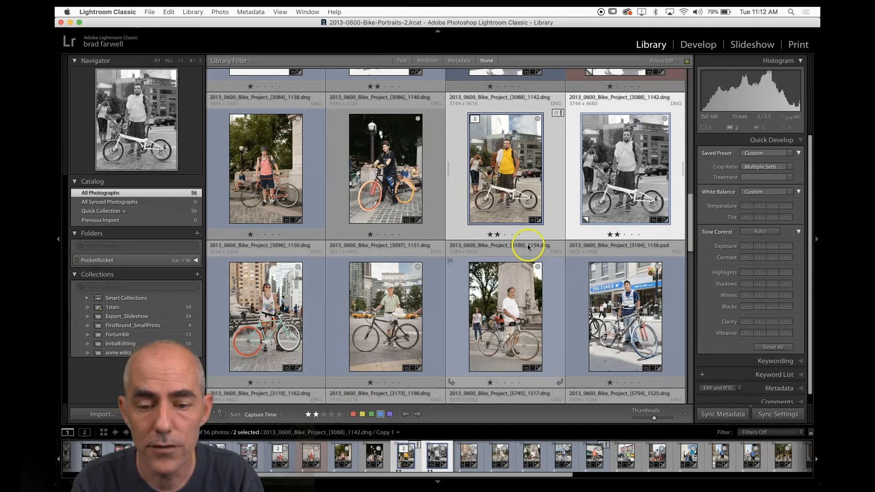
scroll(488, 260, down, 10)
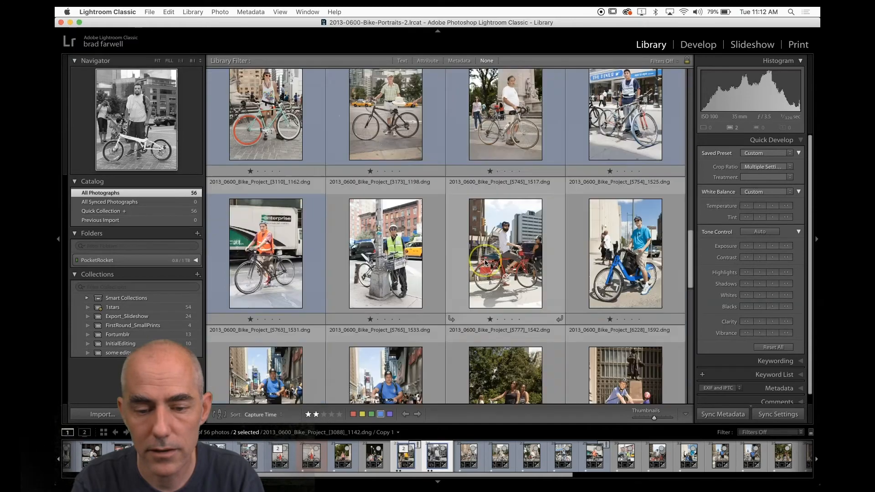
scroll(485, 263, up, 8)
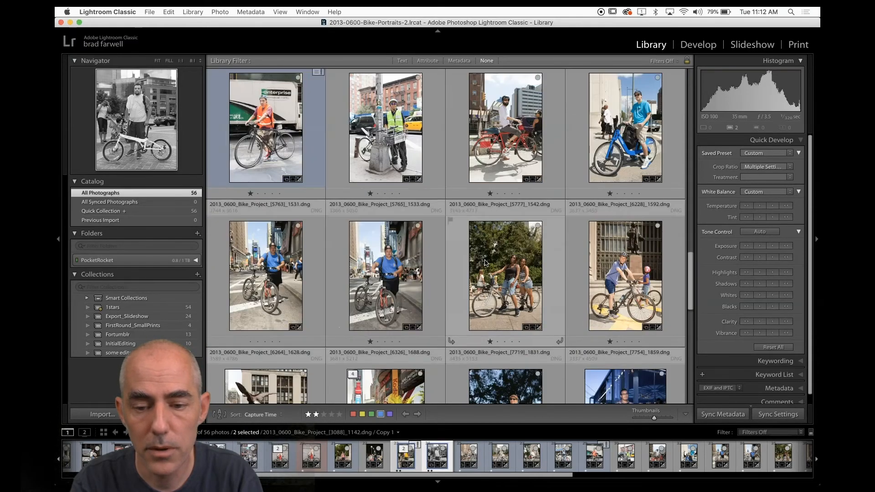
scroll(486, 263, up, 3)
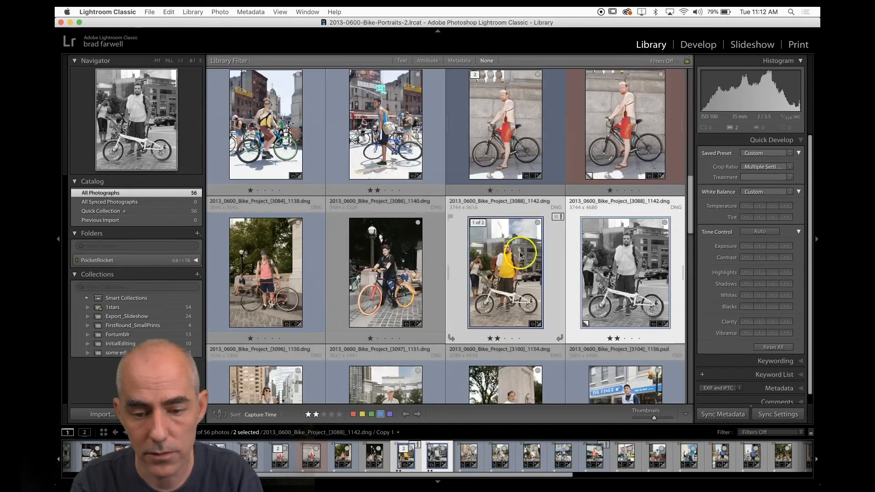
super+click(496, 254)
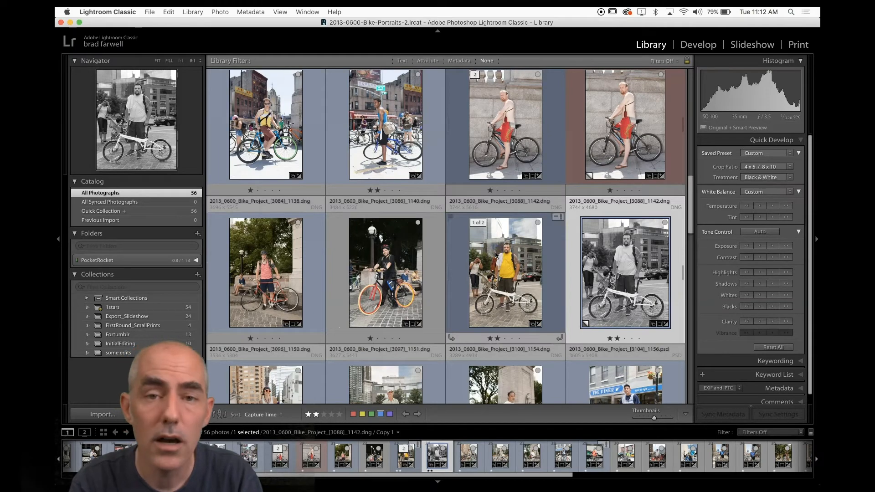
Select all photos and scroll down through the grid.
key(super+a)
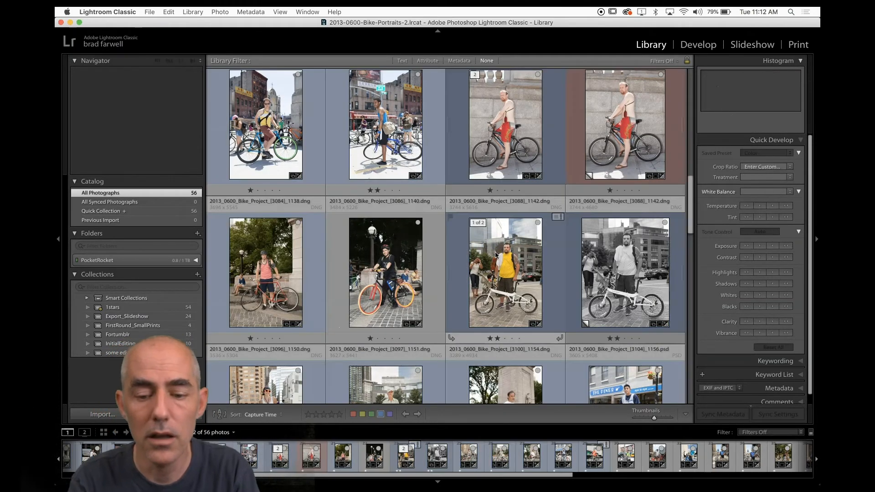
click(456, 257)
scroll(456, 257, down, 10)
scroll(456, 258, down, 3)
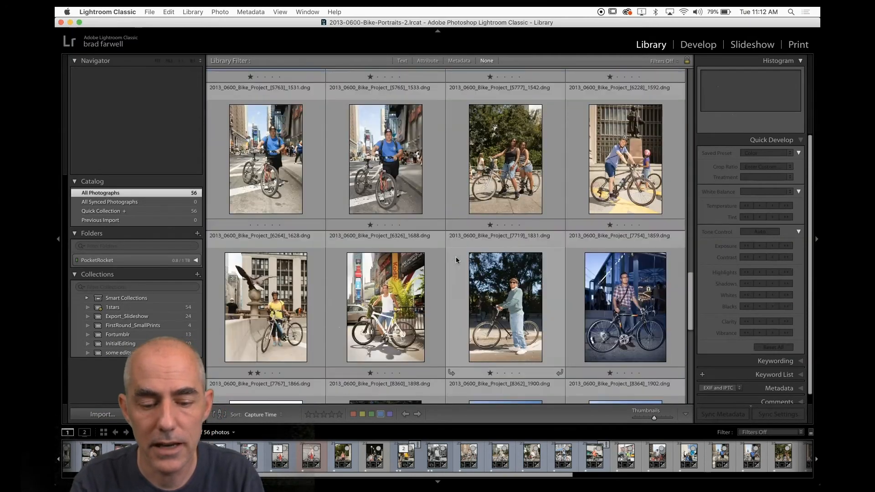
Select the photo stacked with its virtual copies and expand the stack to show them.
click(388, 236)
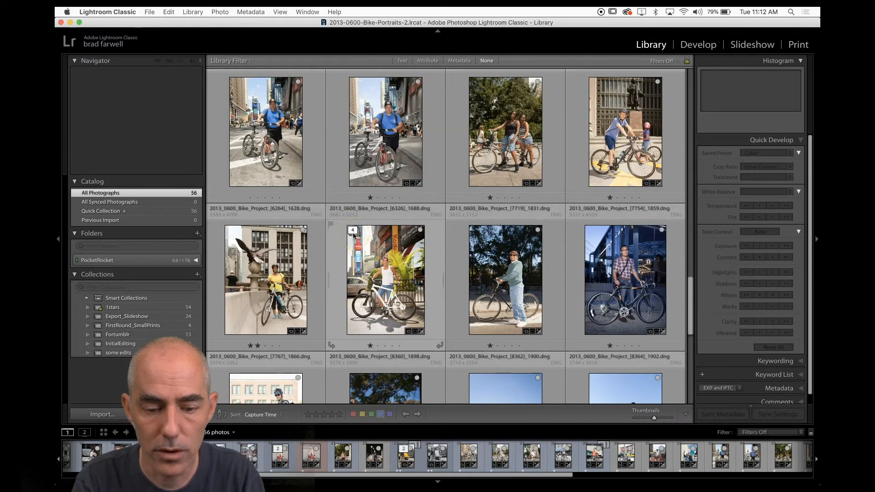
click(385, 268)
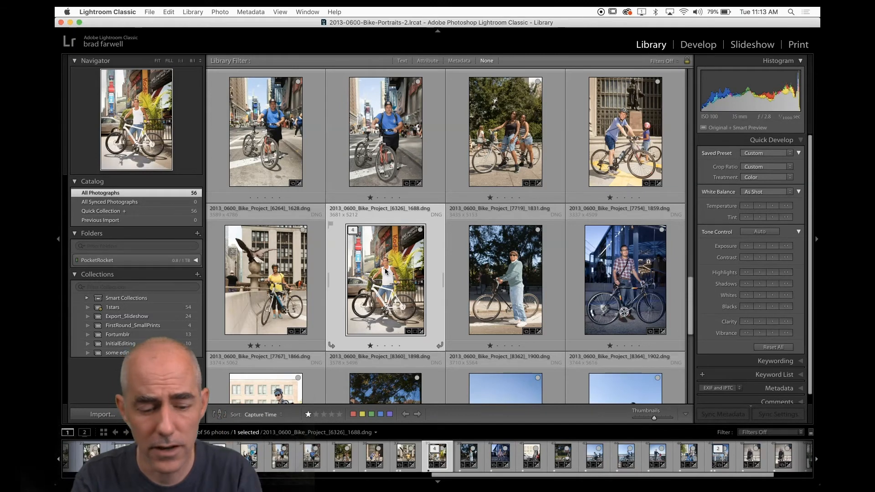
click(443, 280)
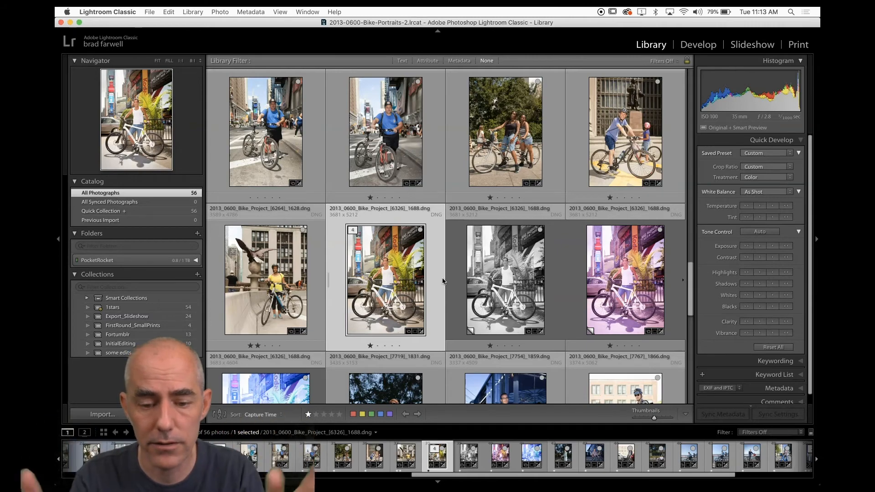
scroll(437, 270, down, 3)
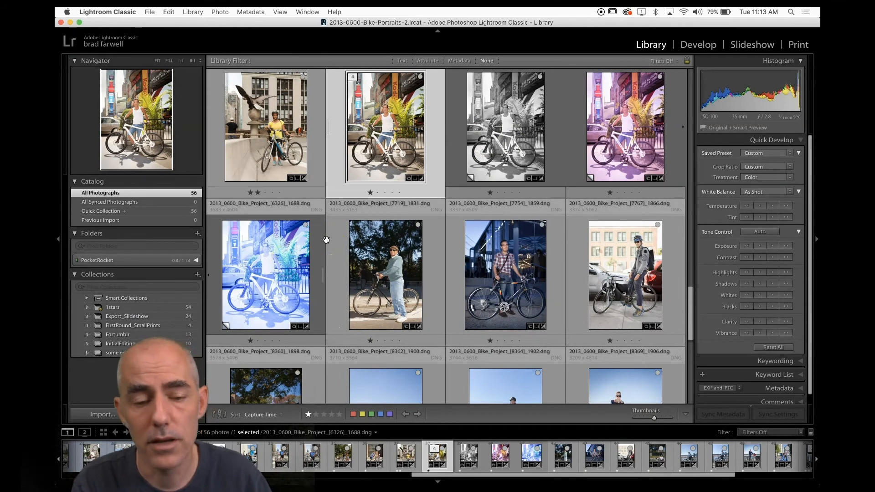
Collapse and re-expand the stack of the original and its virtual copies, and scroll to review it in the grid.
key(s)
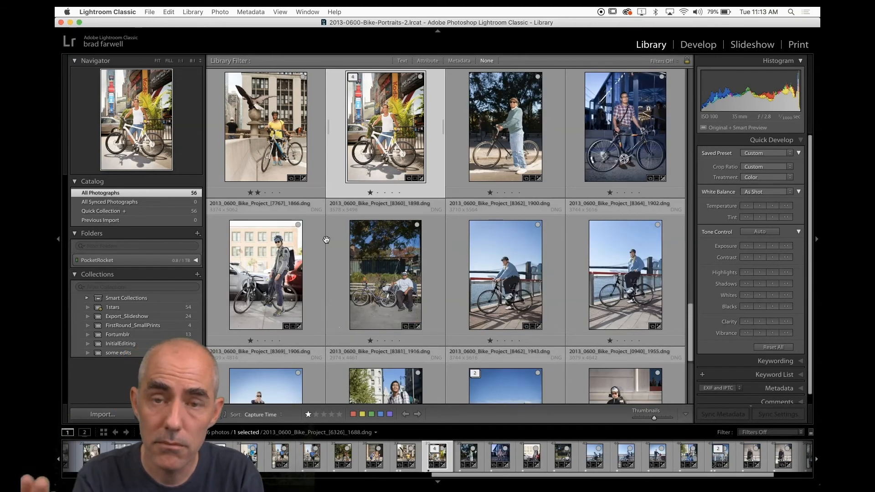
key(s)
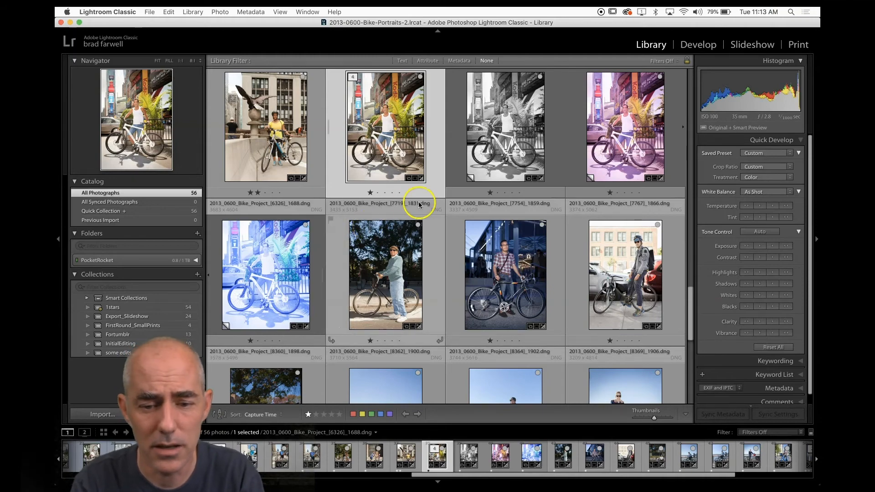
scroll(446, 182, up, 3)
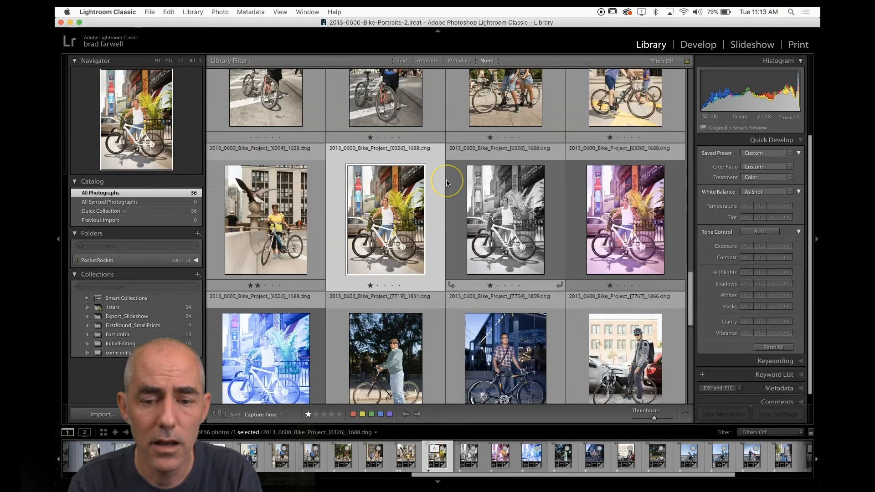
scroll(446, 182, down, 1)
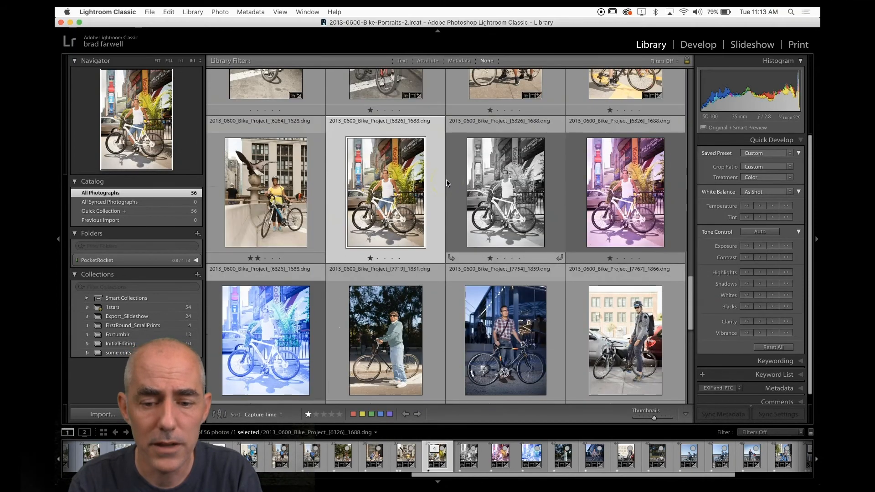
Select the purple virtual copy within the expanded stack and move it up one position in the stack.
click(623, 172)
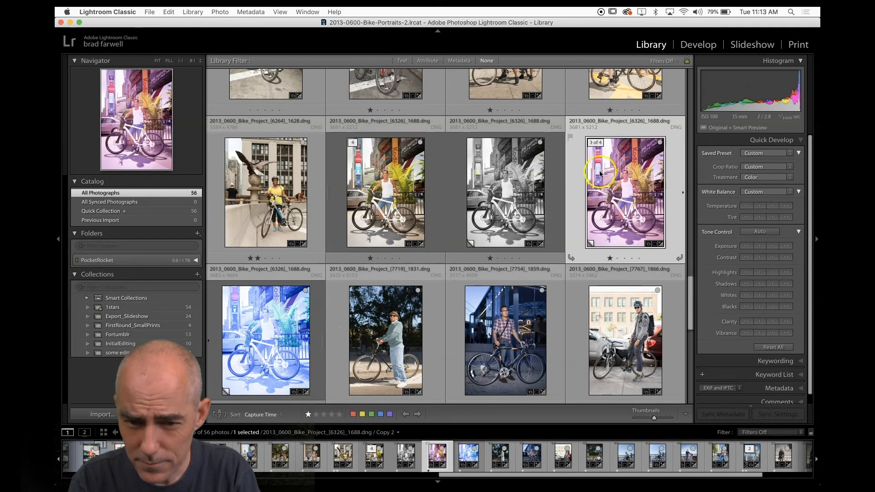
click(601, 148)
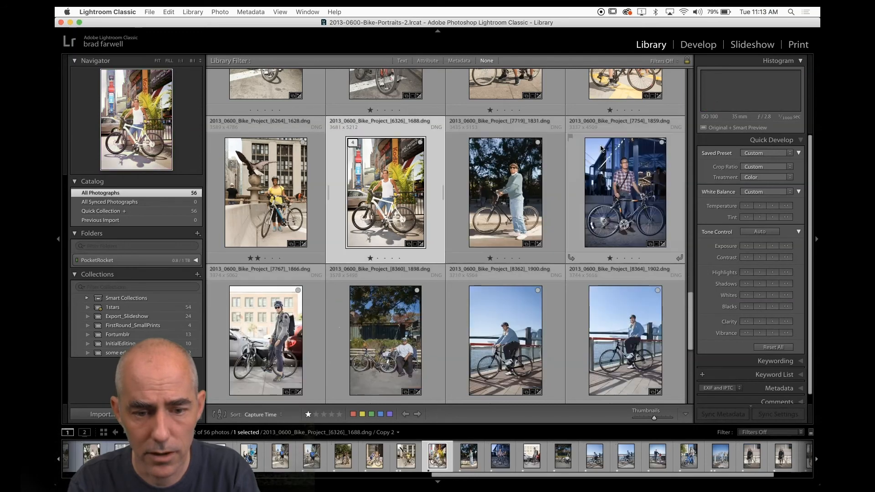
click(390, 182)
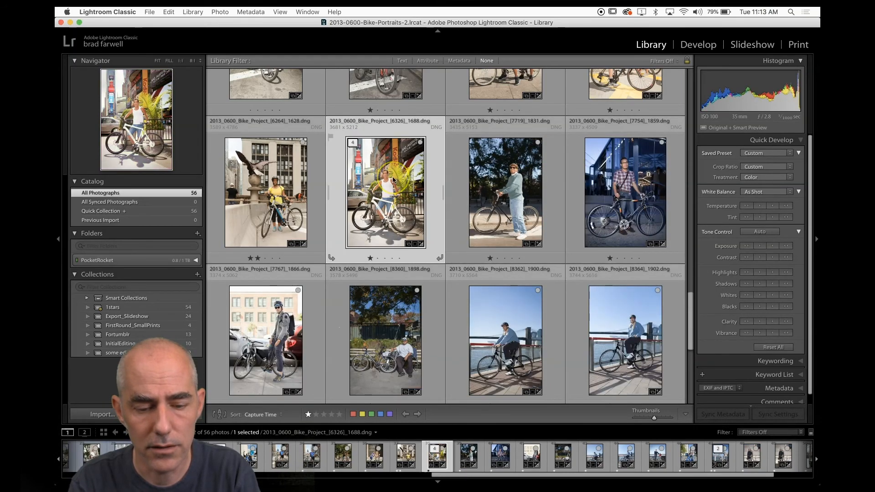
key(s)
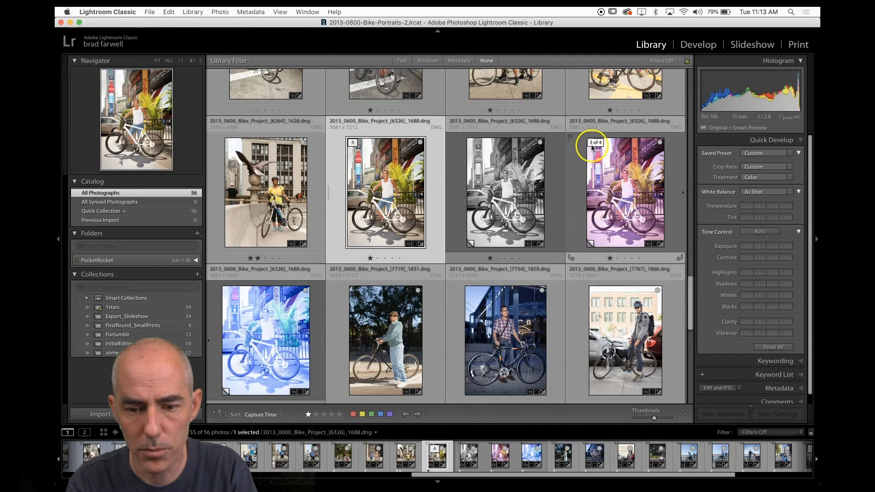
right_click(597, 146)
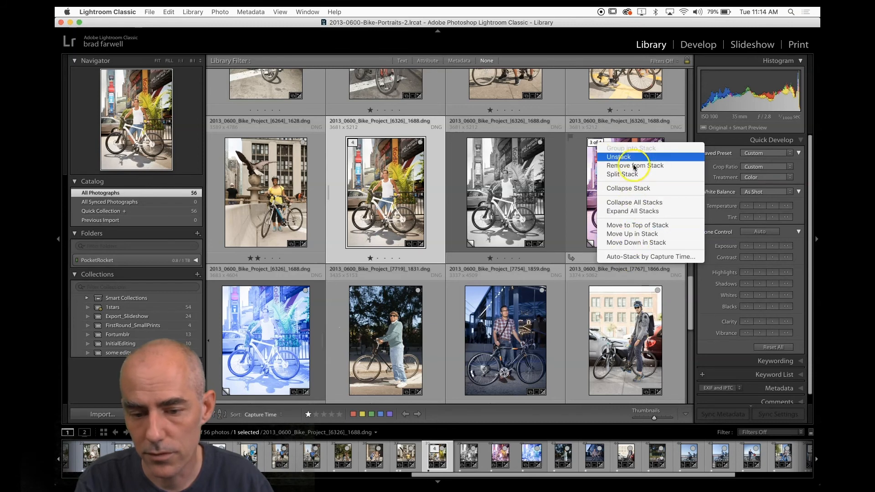
click(643, 236)
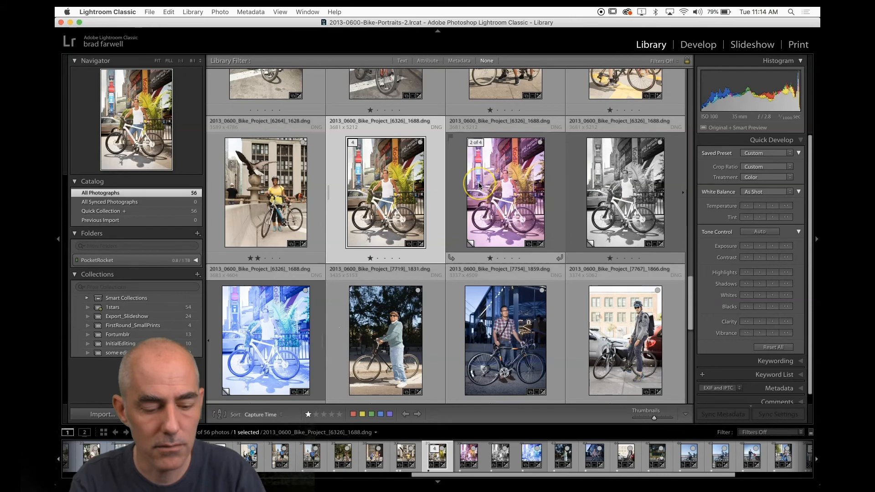
Move the purple virtual copy to the top of the stack, then collapse the stack so it shows as the cover.
key(s)
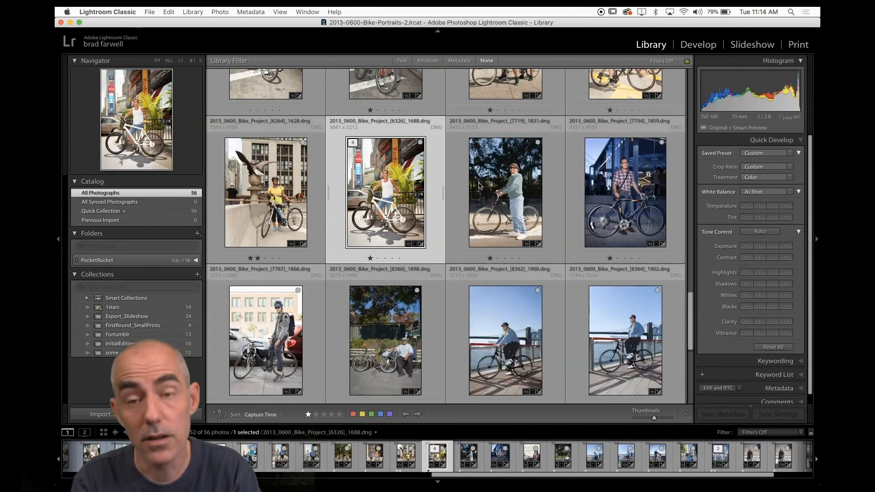
key(s)
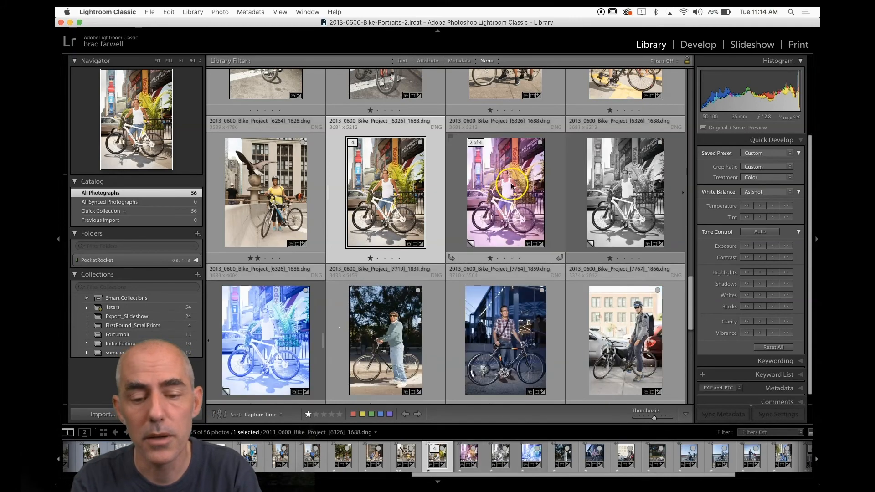
right_click(472, 148)
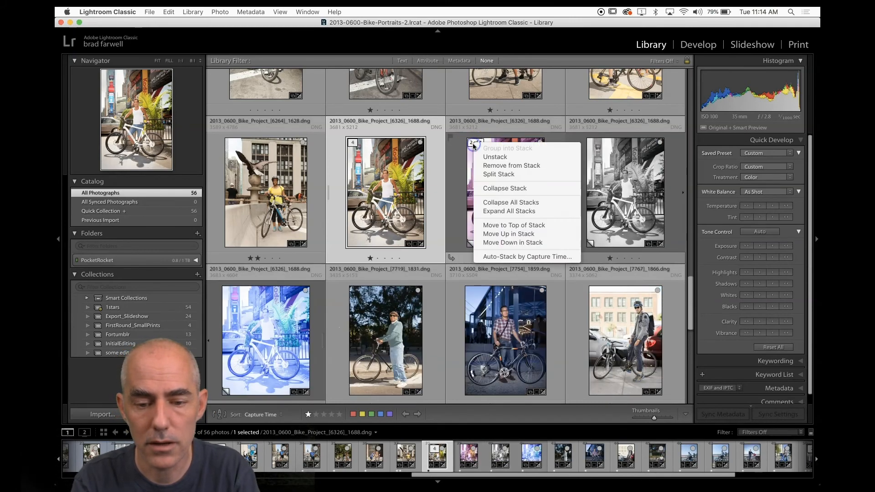
click(501, 226)
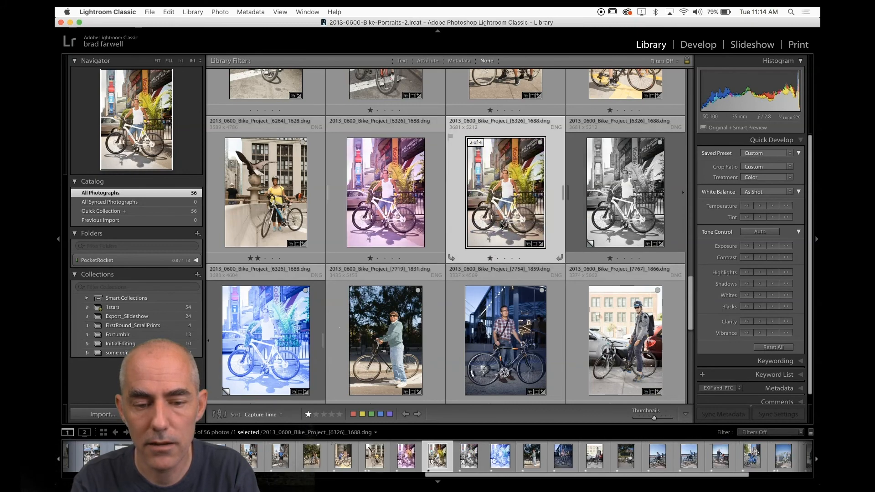
key(s)
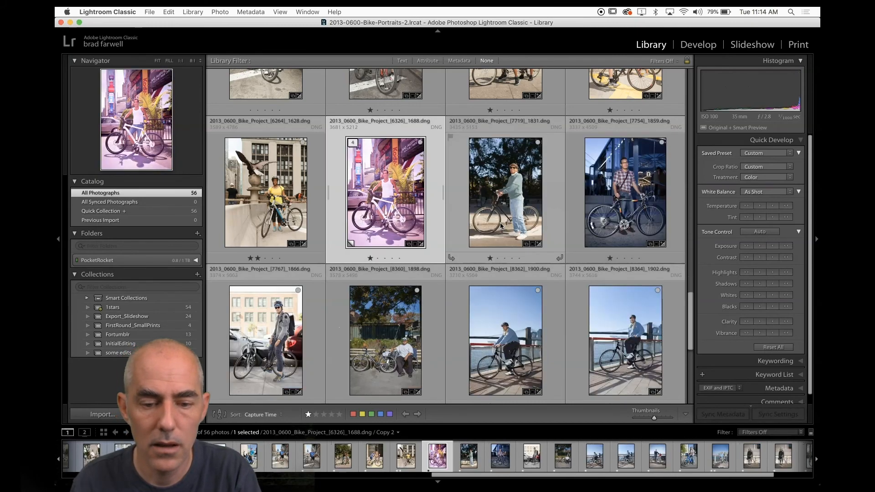